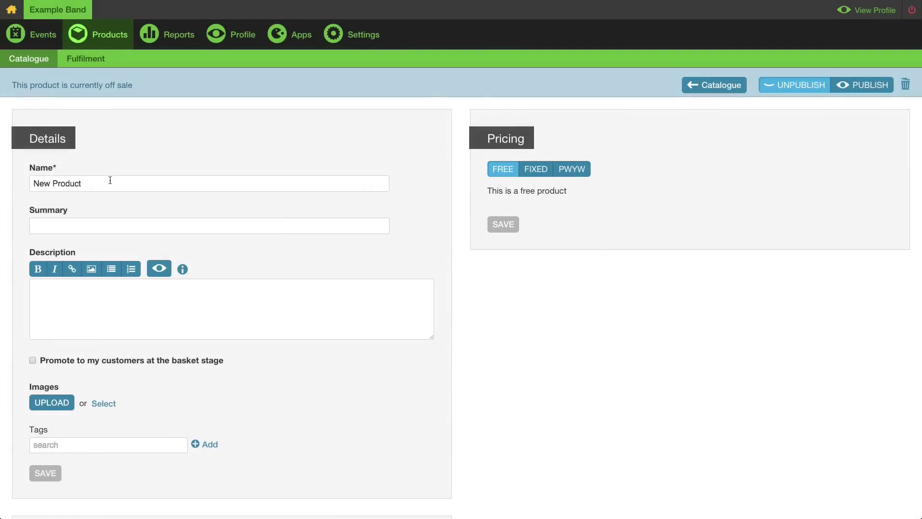
Name the product 'My Free Download', summary 'This is my download', description offering a free download for an email address
triple_click(110, 180)
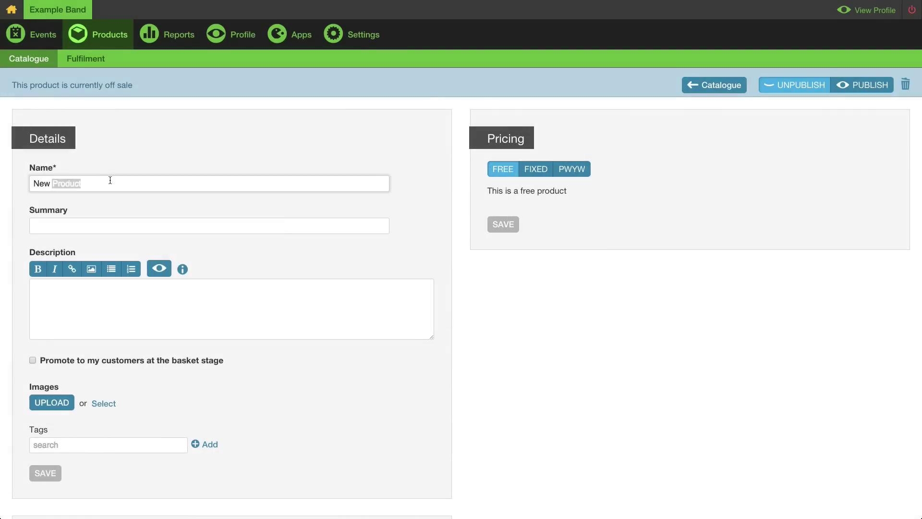
text(My F)
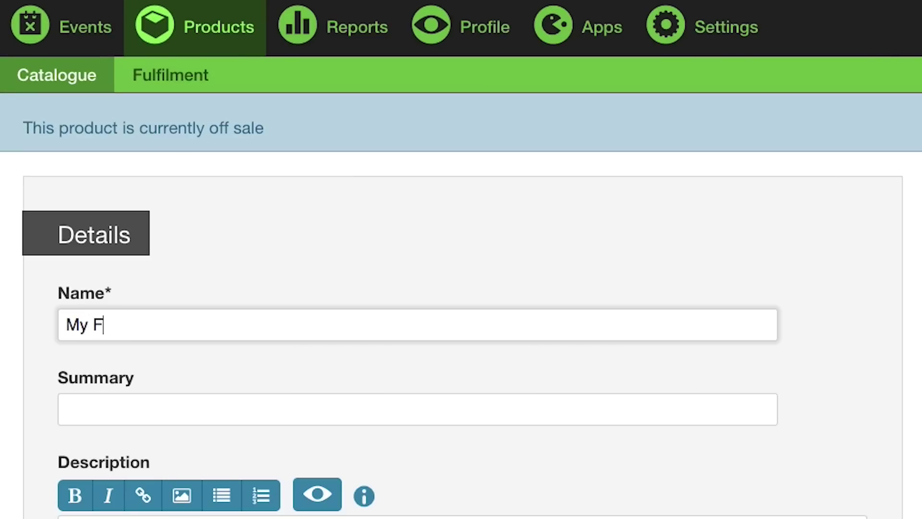
text(ree Downloa)
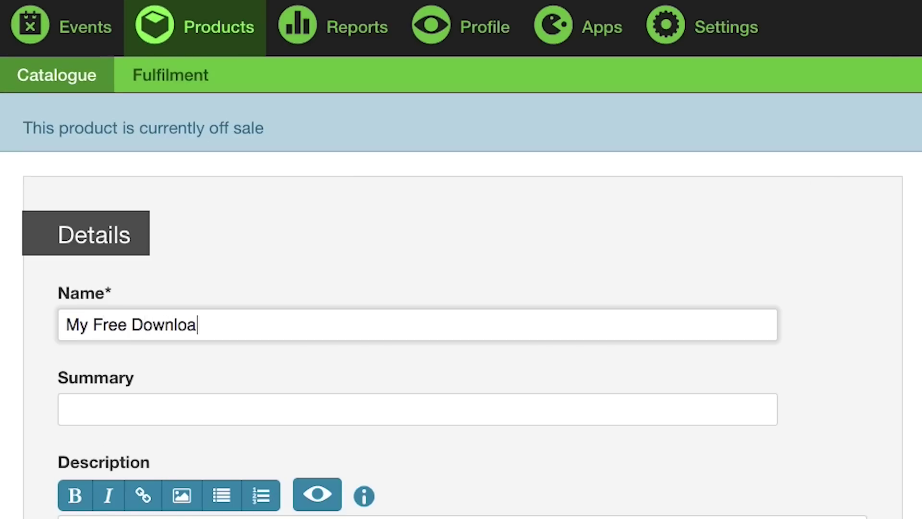
text(d)
click(186, 409)
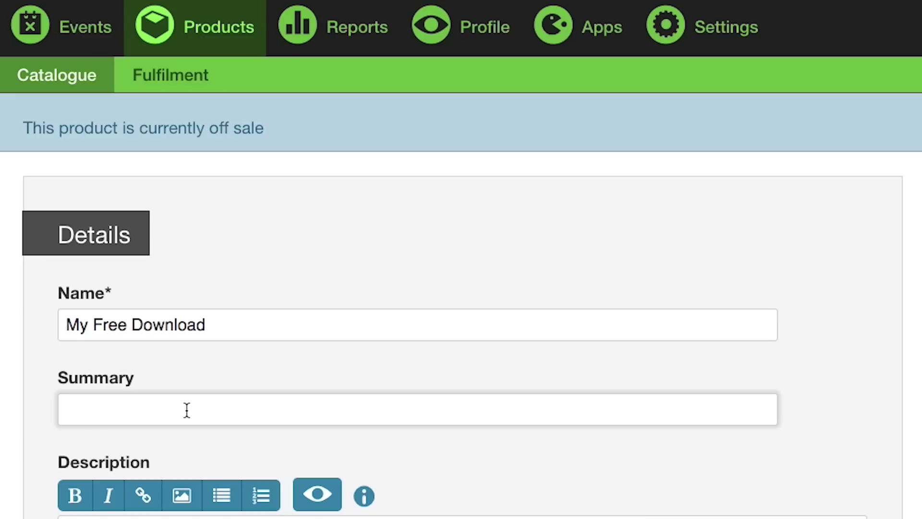
text(This )
text(is my downlo)
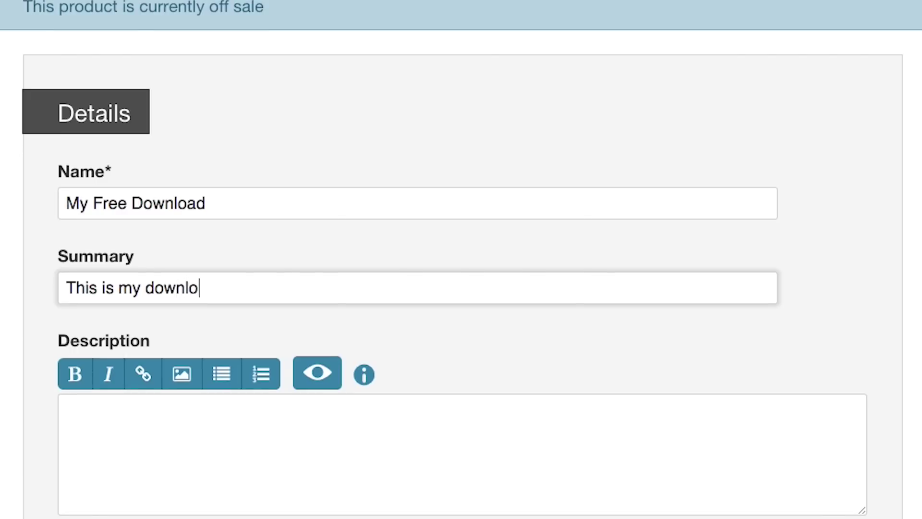
text(ad)
key(Tab)
text(This )
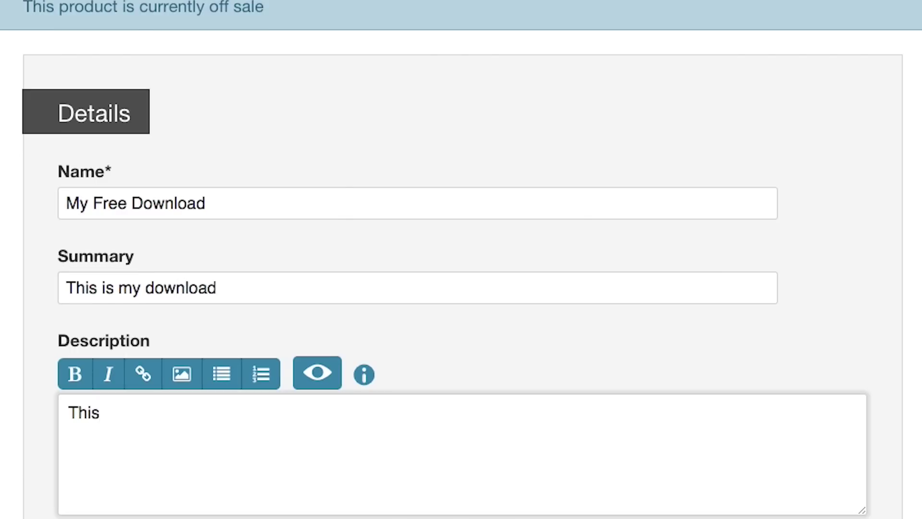
text(is )
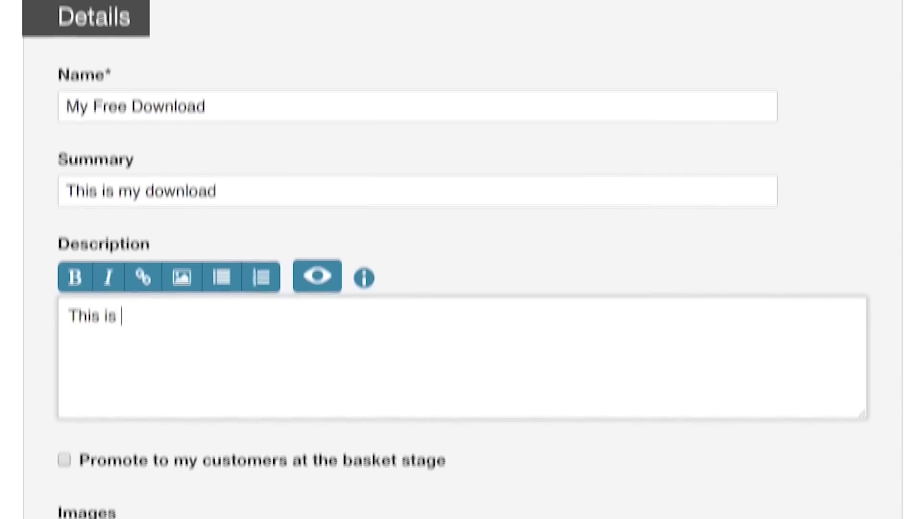
text(a free down)
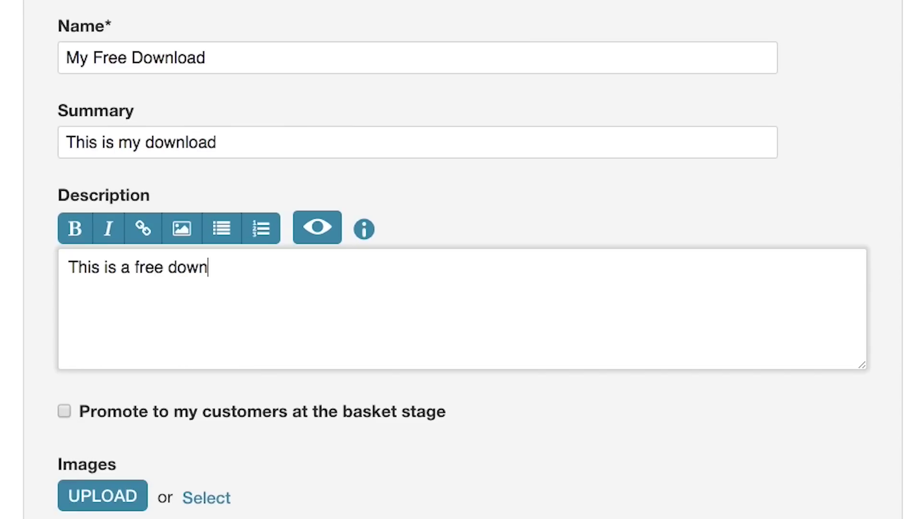
text(load in exchan)
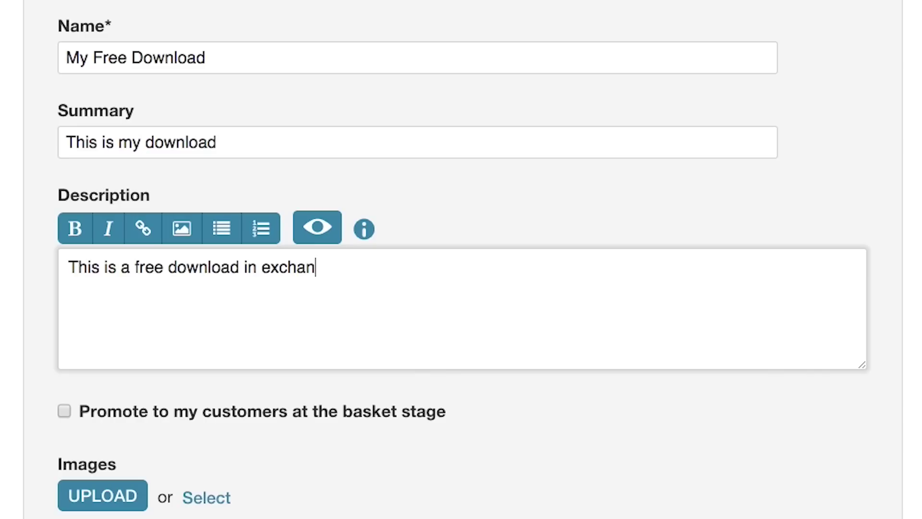
text(ge for your)
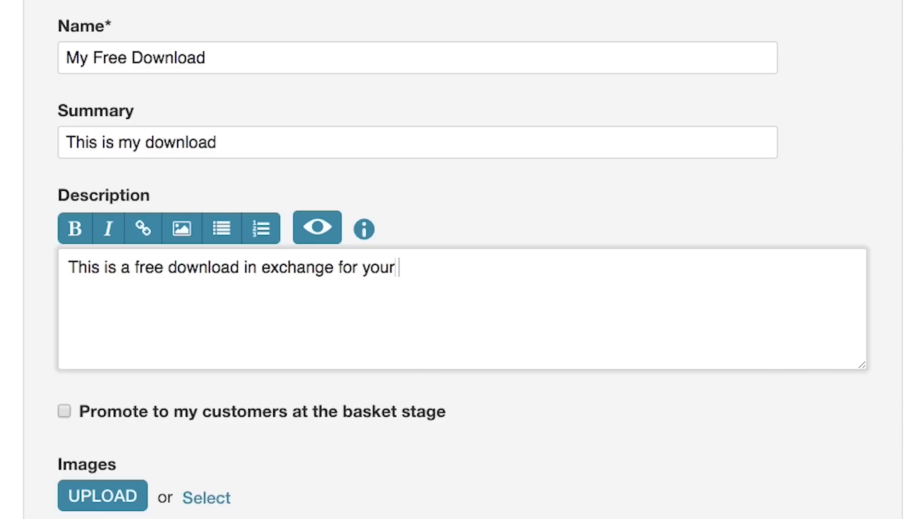
text( email aff)
key(BackSpace)
key(BackSpace)
text(dd)
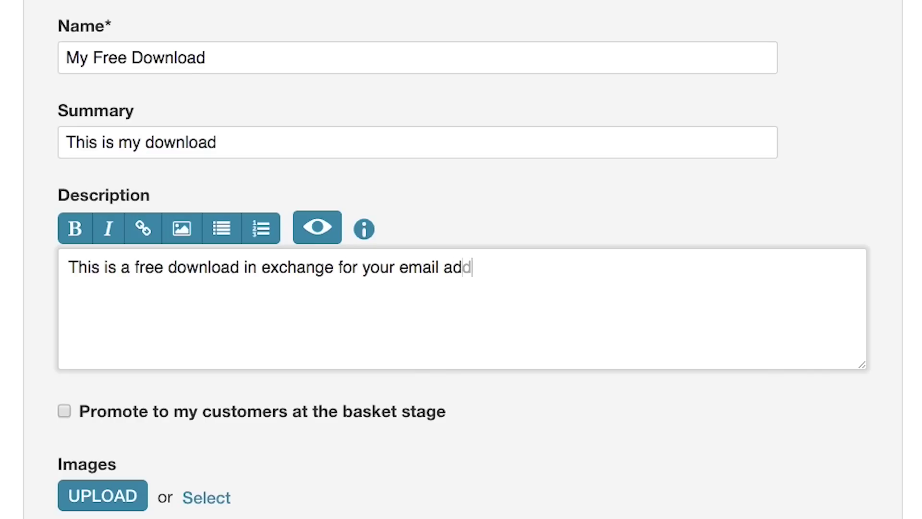
text(ress)
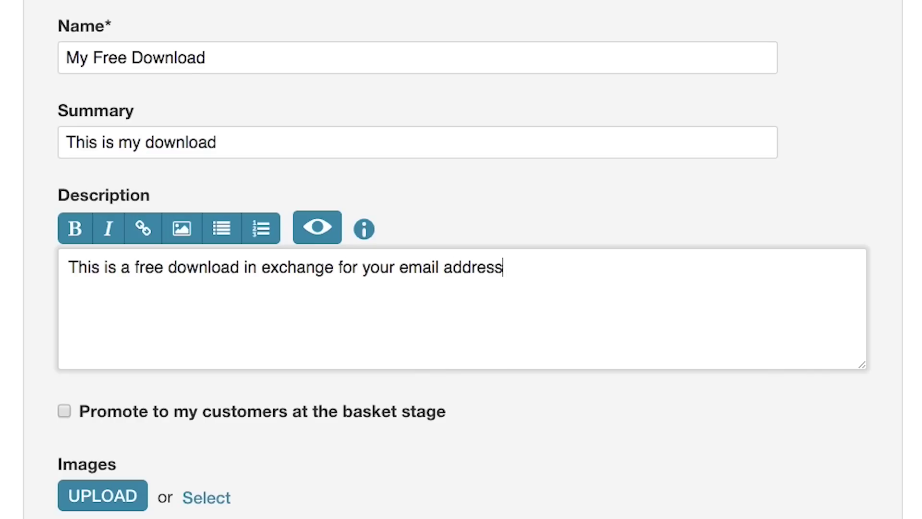
scroll(461, 259, down, 5)
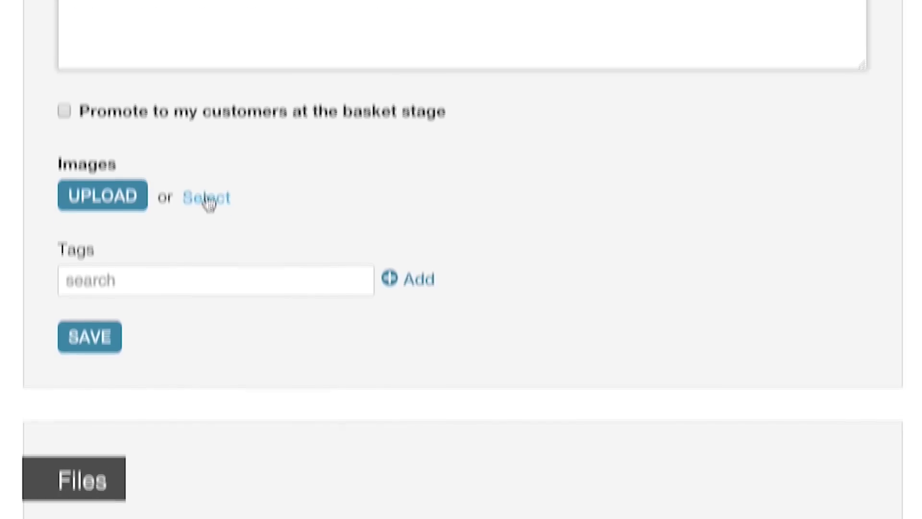
Choose the previously uploaded Example Band Debut EP artwork as the product image
click(209, 147)
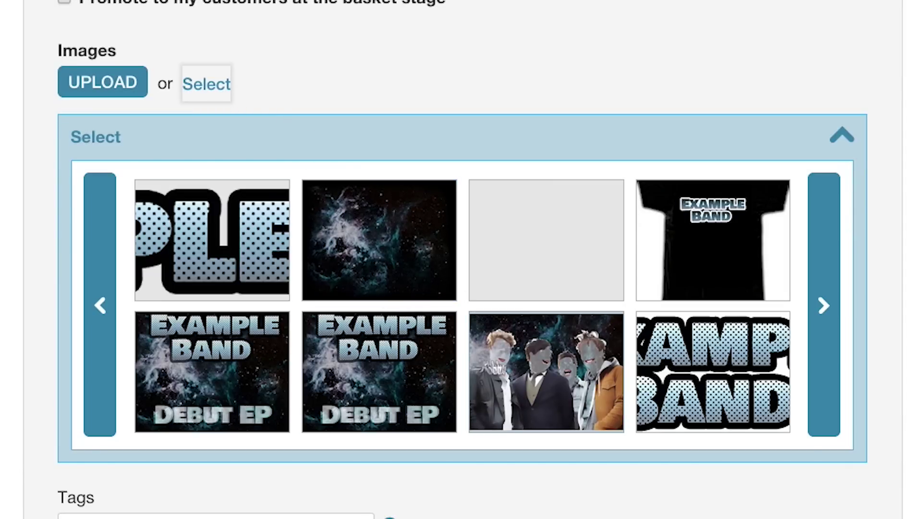
click(395, 386)
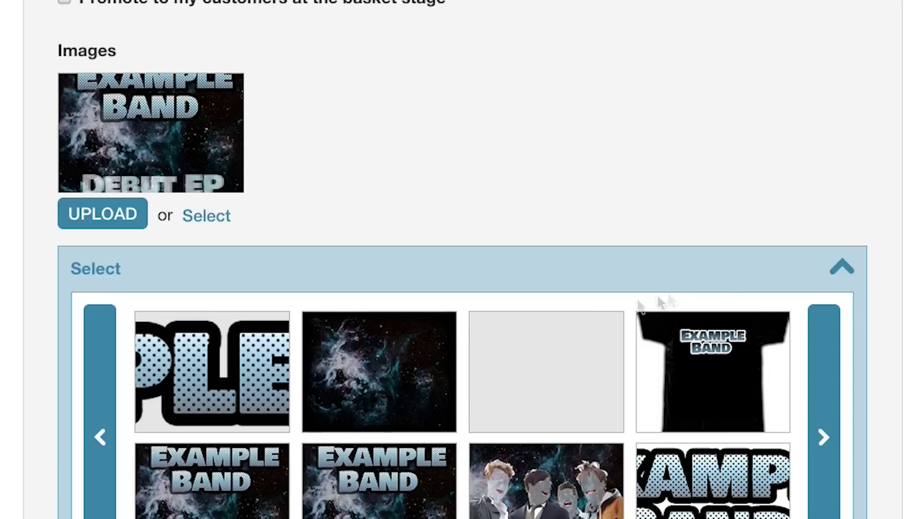
click(842, 271)
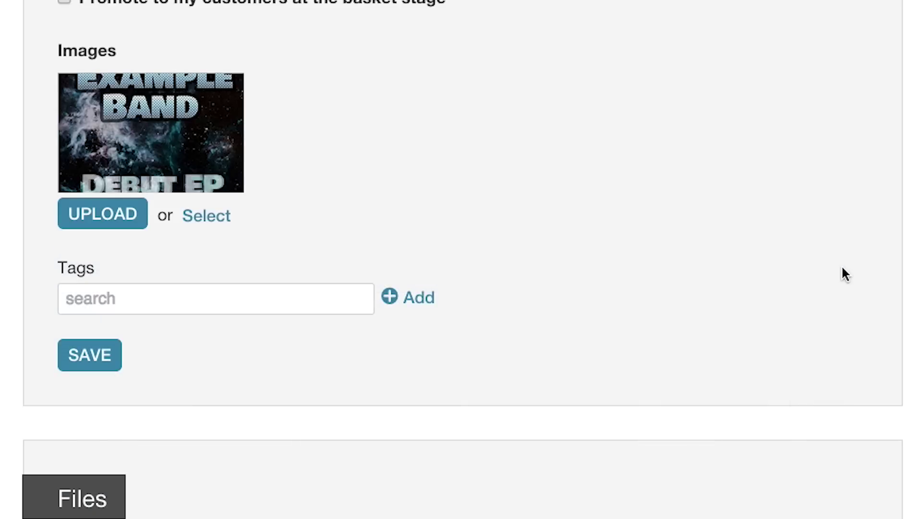
scroll(784, 270, down, 3)
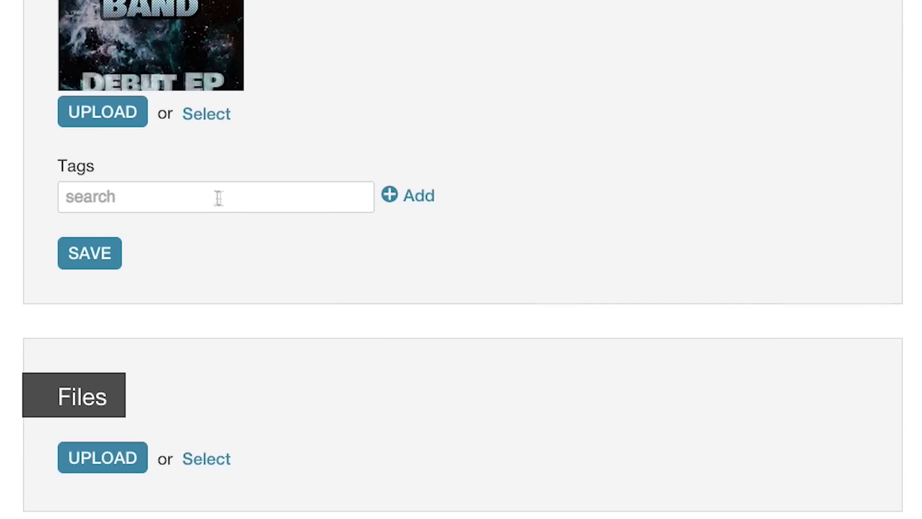
Add the tags 'free track' and 'rock' to the product
click(217, 196)
text(free)
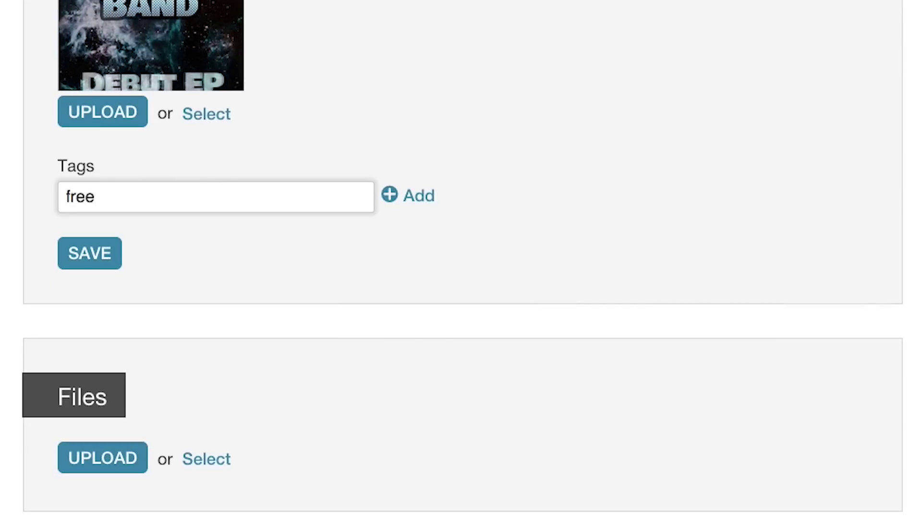
text( track)
click(389, 204)
click(220, 240)
text(r)
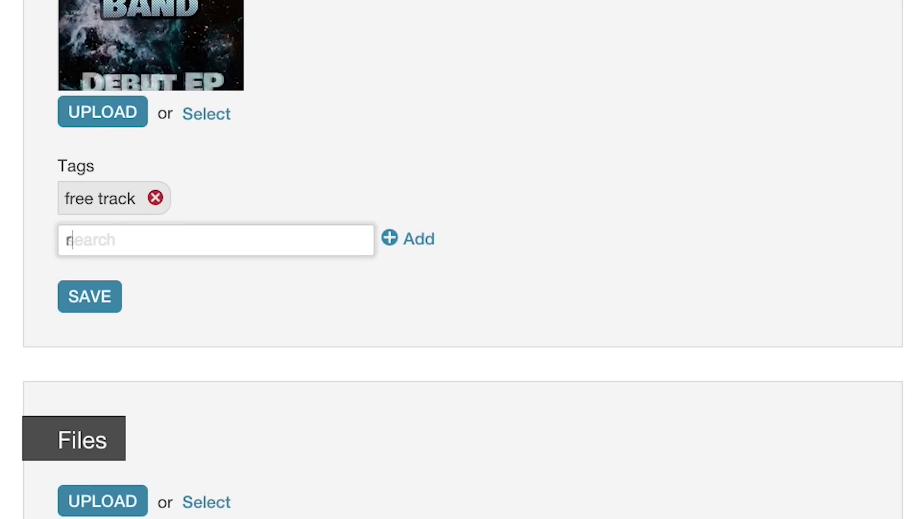
text(ock)
click(416, 249)
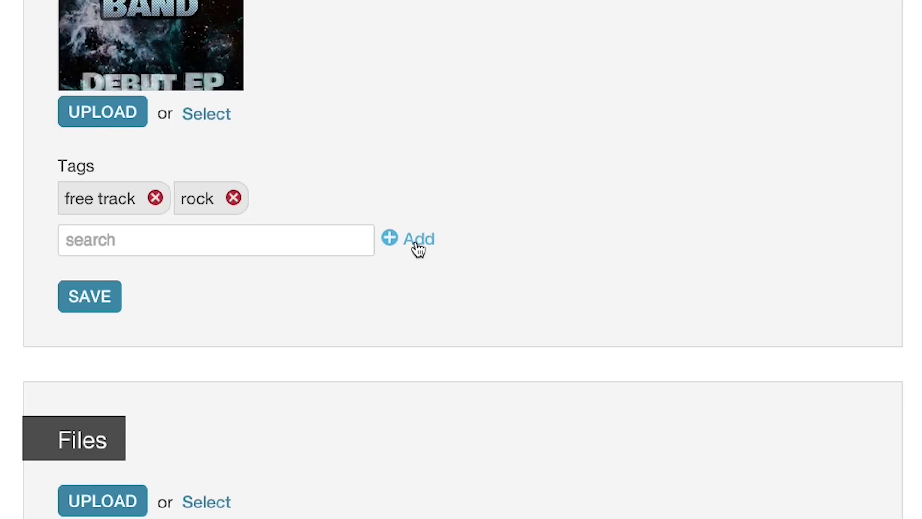
scroll(185, 317, down, 3)
Upload all four Debut EP MP3 tracks as the product's files and save the product
click(141, 318)
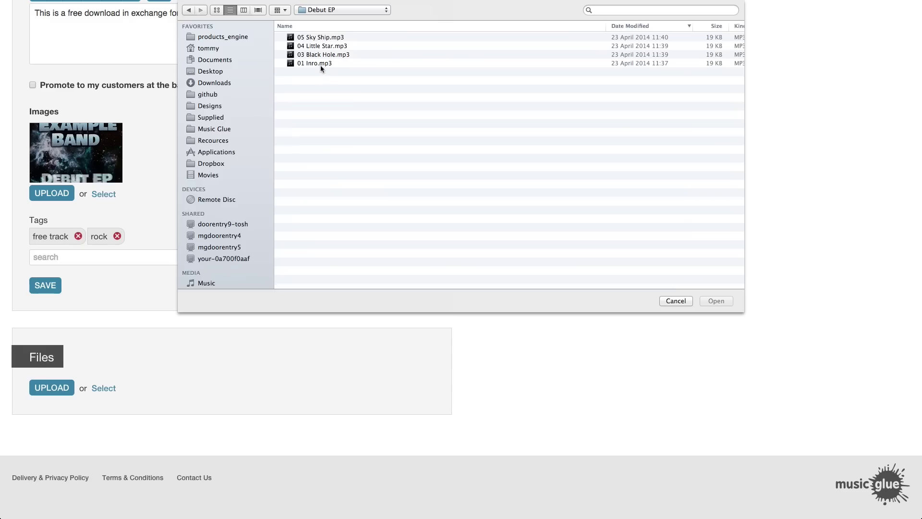
click(320, 64)
shift+click(315, 38)
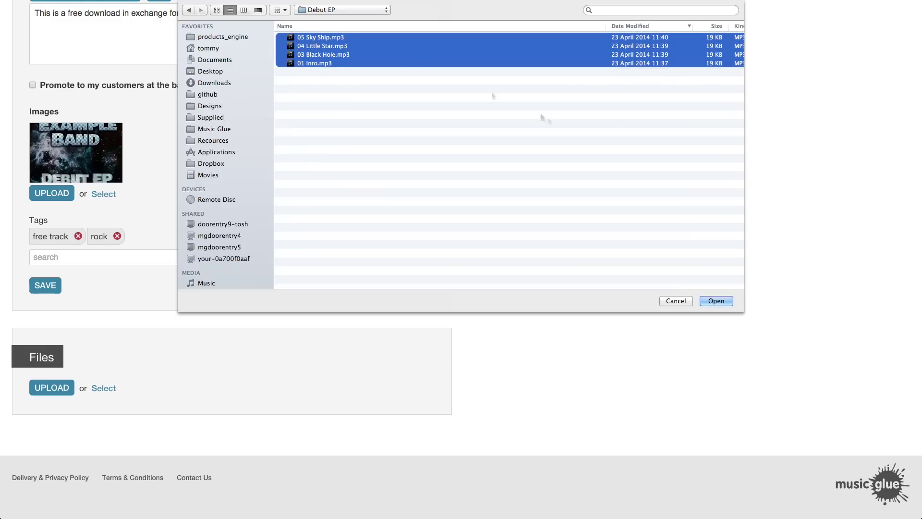
click(716, 301)
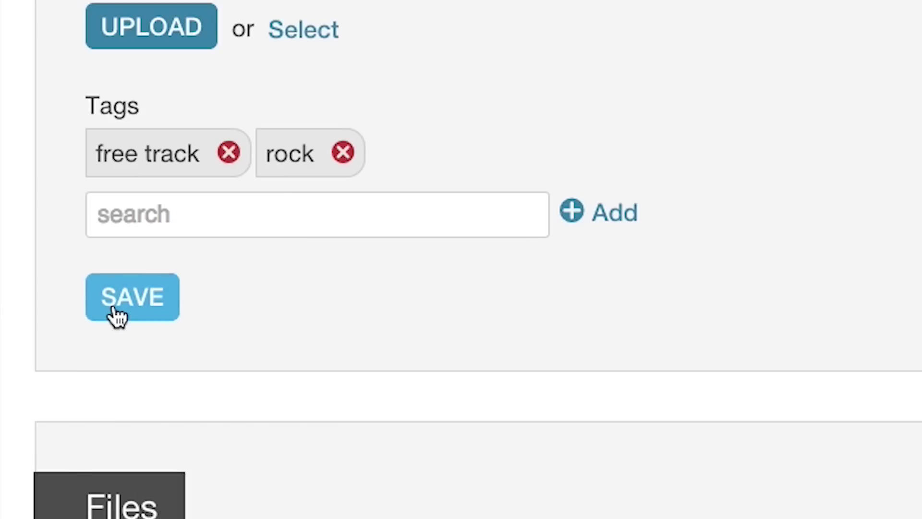
click(40, 286)
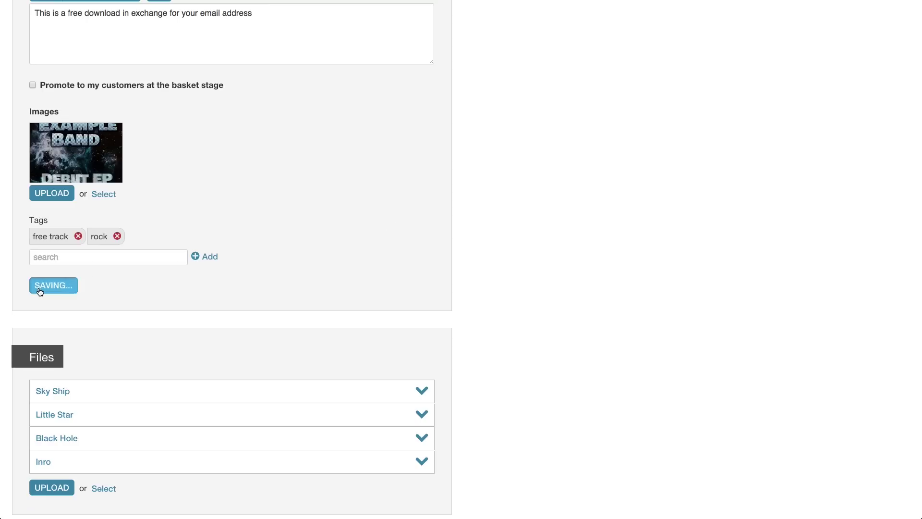
scroll(595, 255, up, 5)
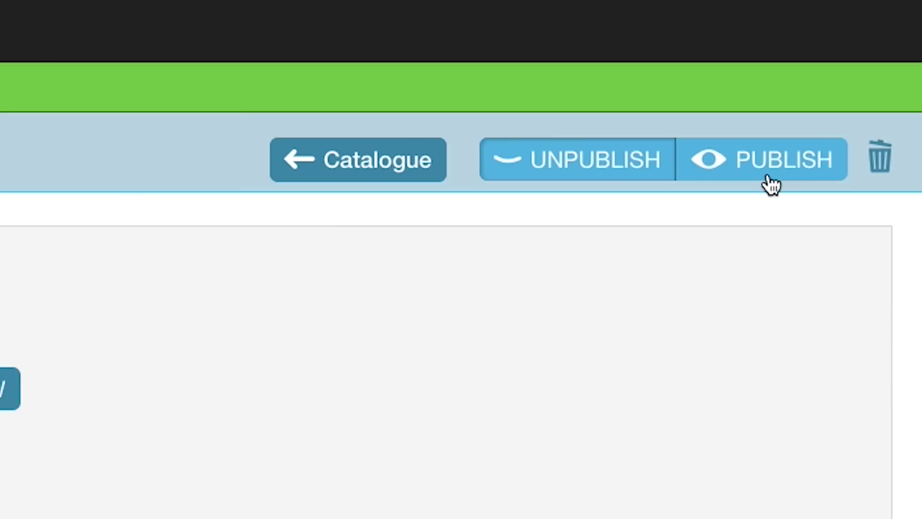
Publish the product to the shop, confirming the 'Are you sure?' prompt
click(777, 180)
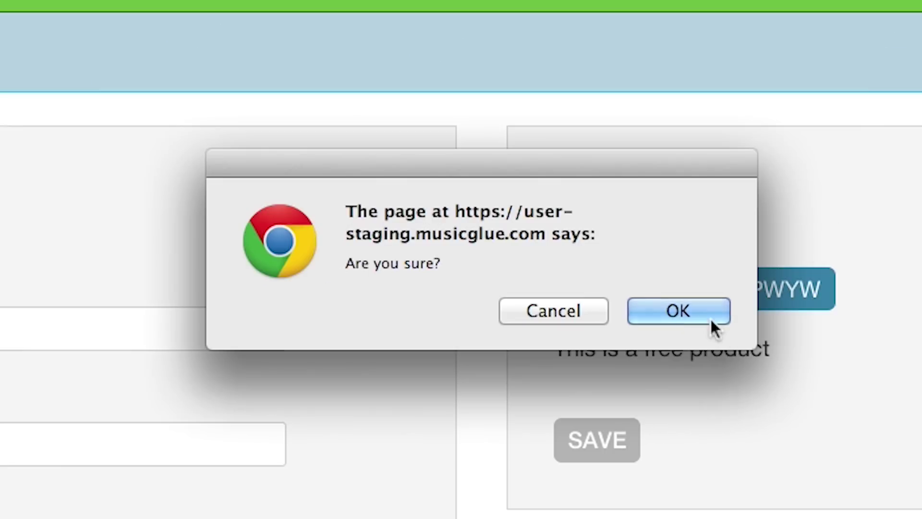
click(709, 315)
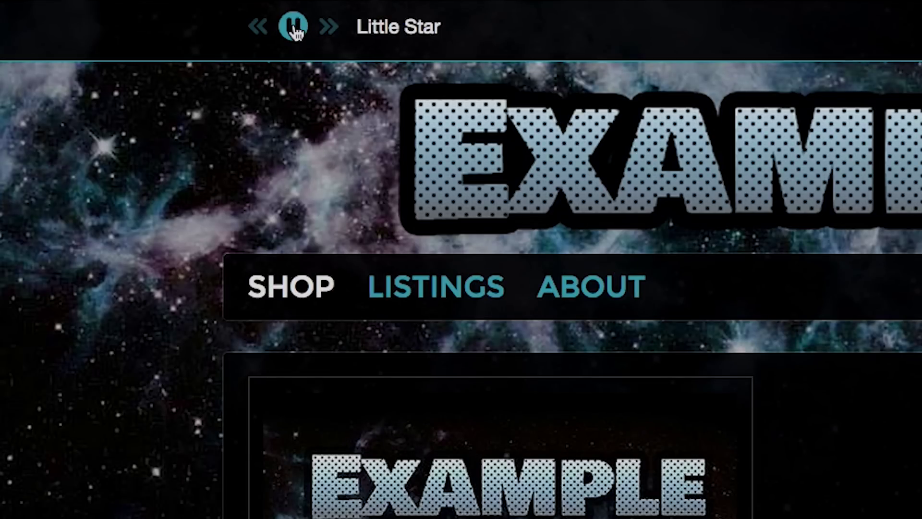
click(293, 28)
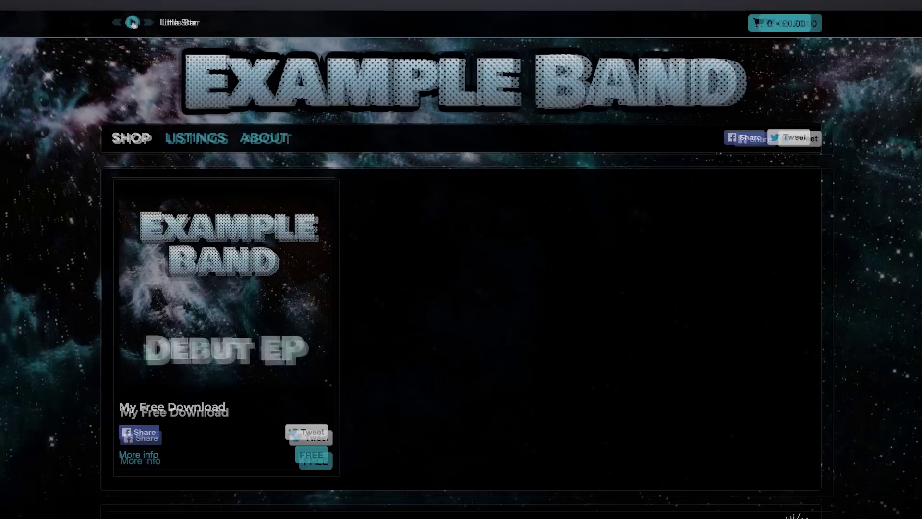
click(132, 24)
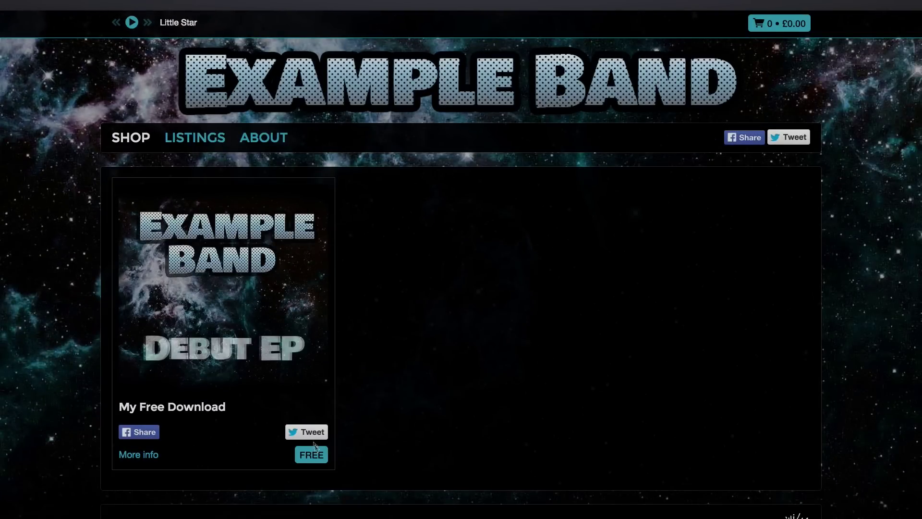
Claim the free product from the shop by submitting an email address for the download link
click(317, 456)
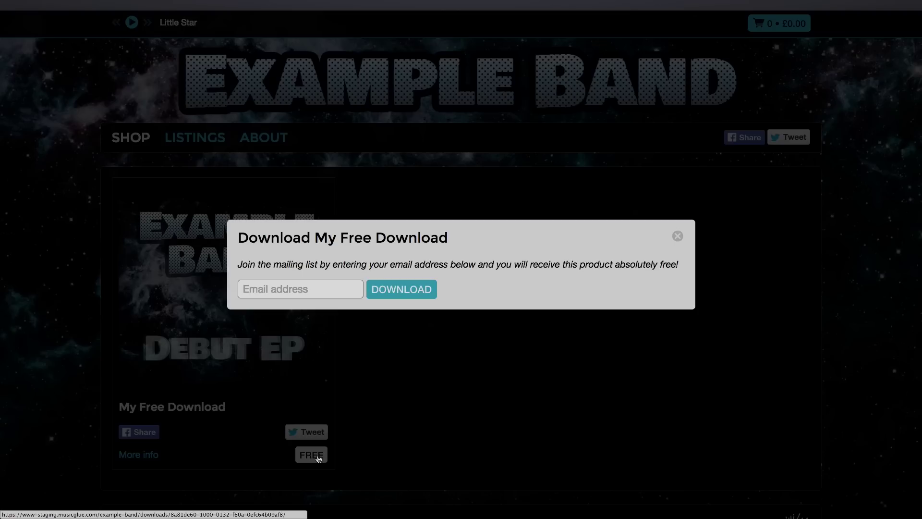
click(322, 290)
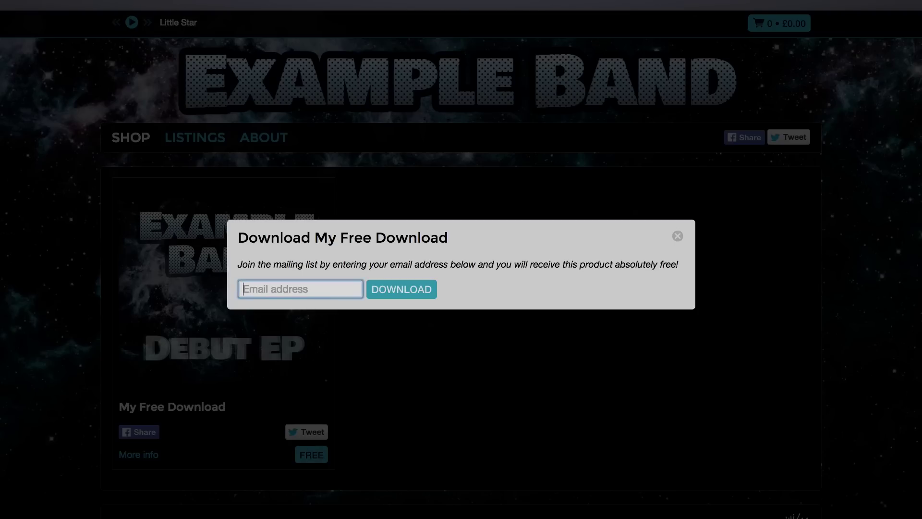
text(email@musicglue)
text(.com)
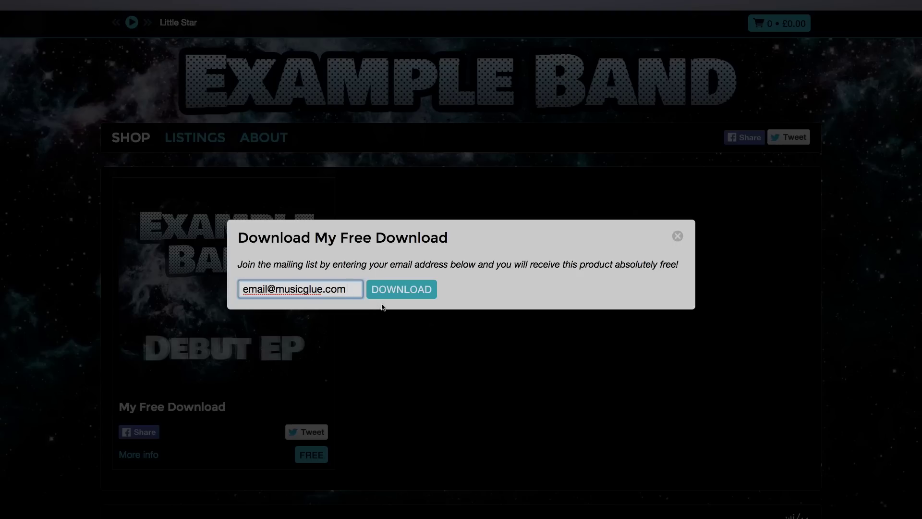
click(382, 295)
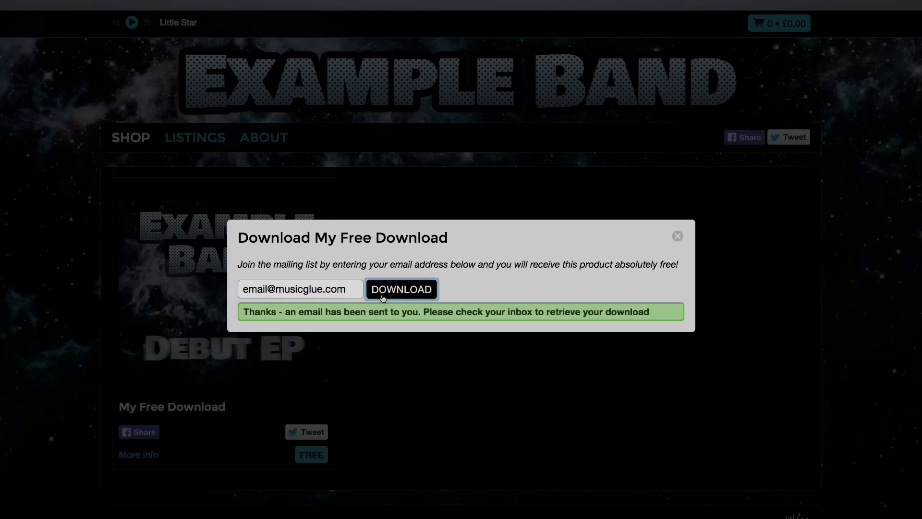